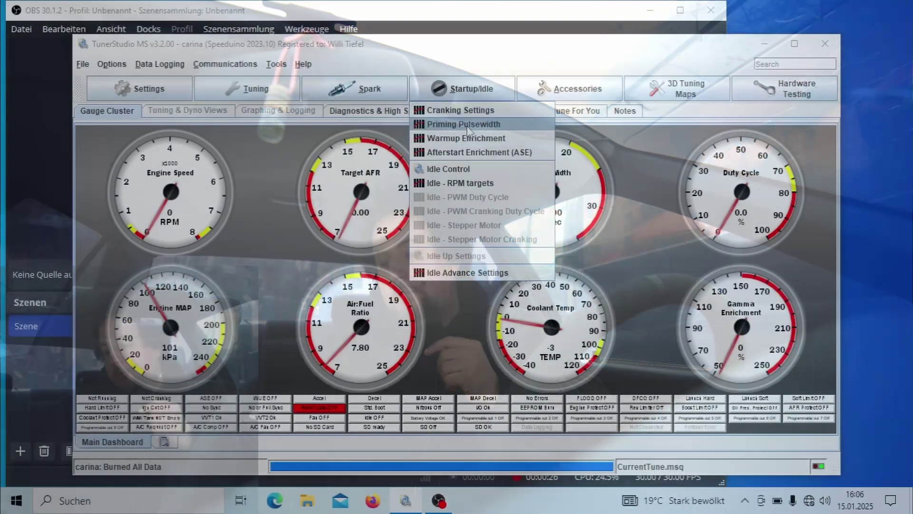
# Review the priming pulsewidth curve, 8.0 ms at 0 °C down to 3.0 ms at 100 °C, then close it
pyautogui.click(469, 123)
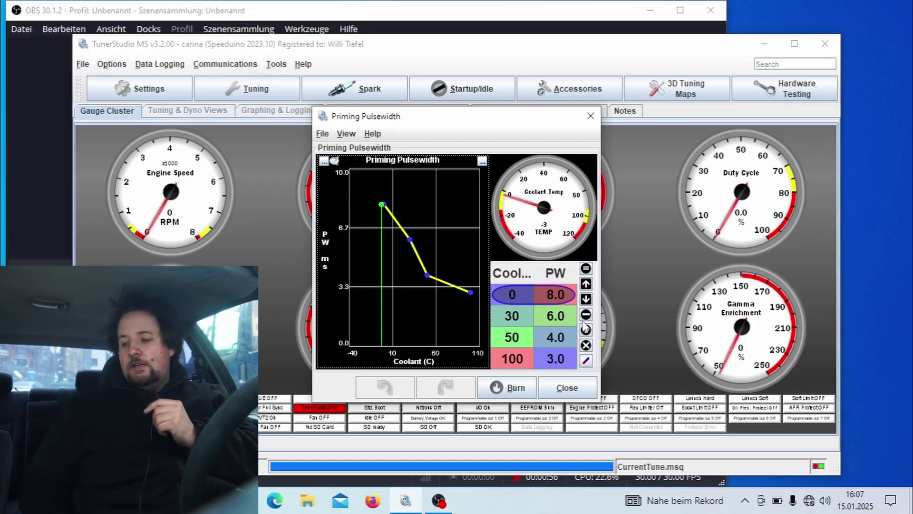
pyautogui.click(590, 118)
# Confirm Idle Control's idle control type is None, close it, and bring back the Startup/Idle page list
pyautogui.click(477, 94)
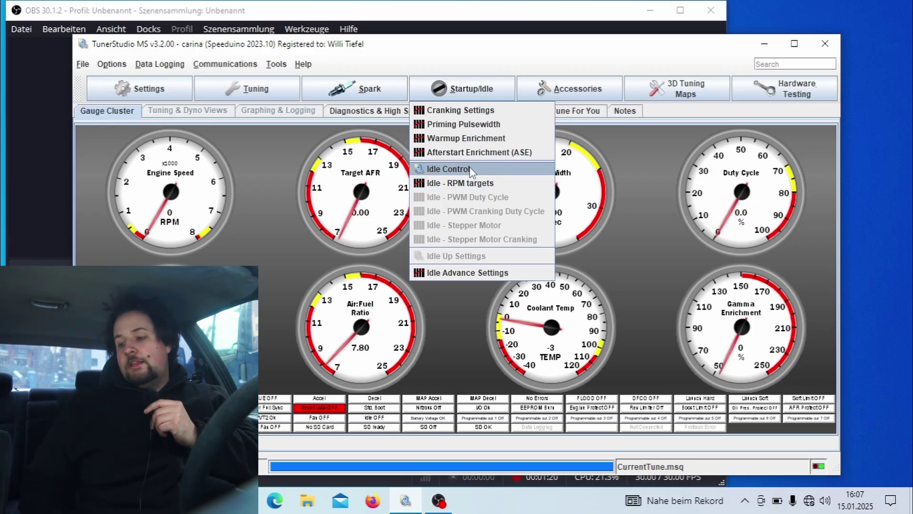
pyautogui.click(470, 169)
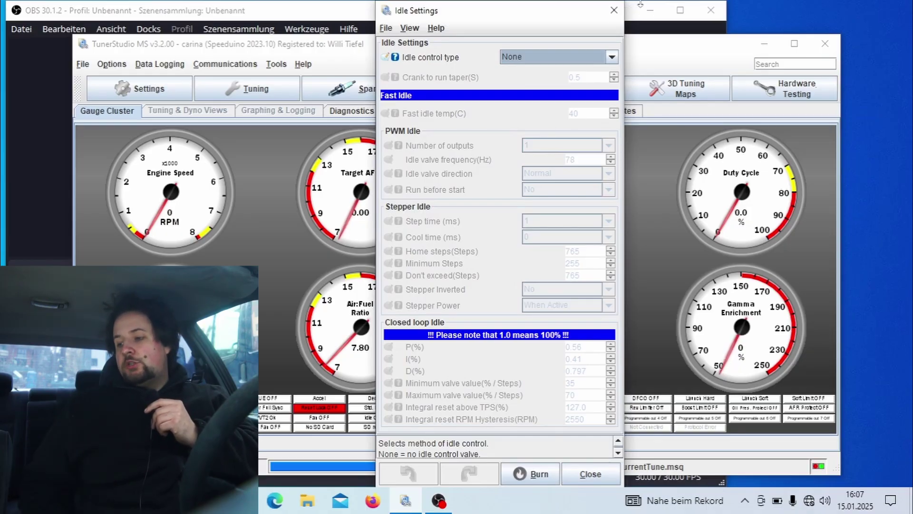
pyautogui.click(615, 11)
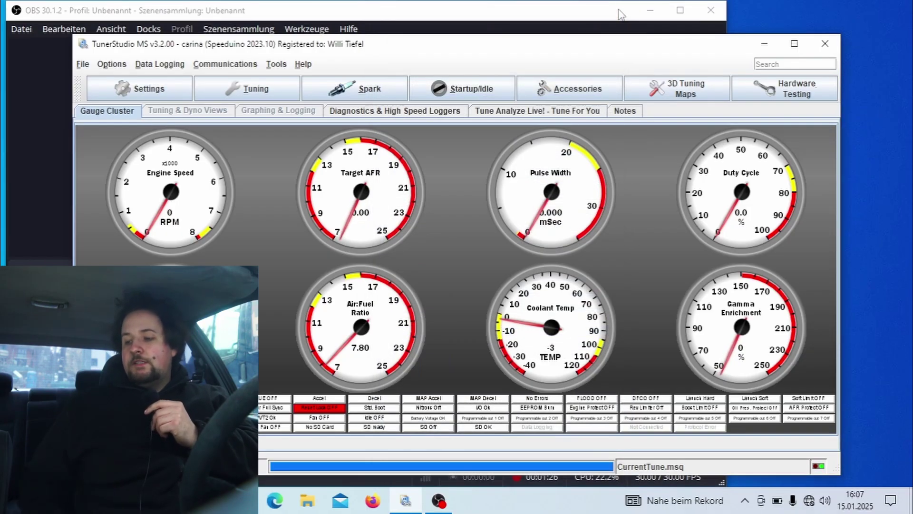
pyautogui.click(469, 89)
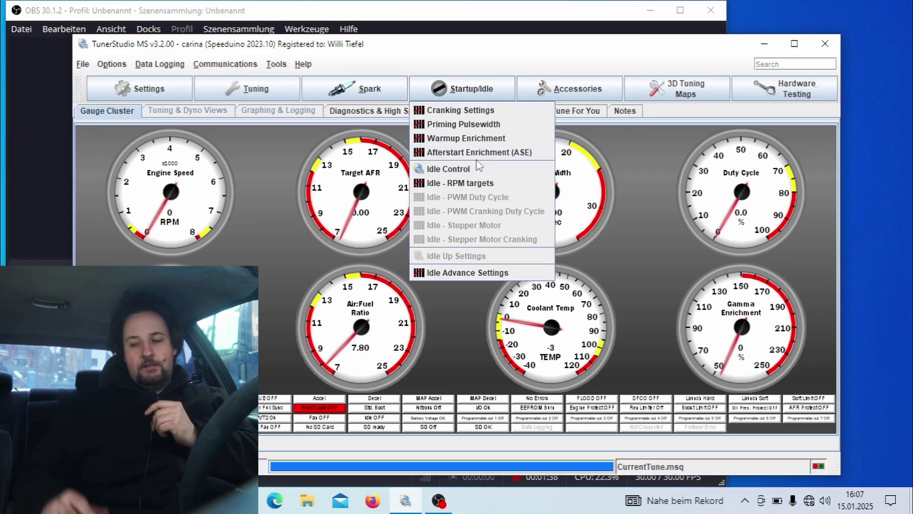
# Open Cranking Settings: cranking RPM 300, flood clear 80%, enrichment 100, 100, 140, 110% at 0–90 °C
pyautogui.click(498, 114)
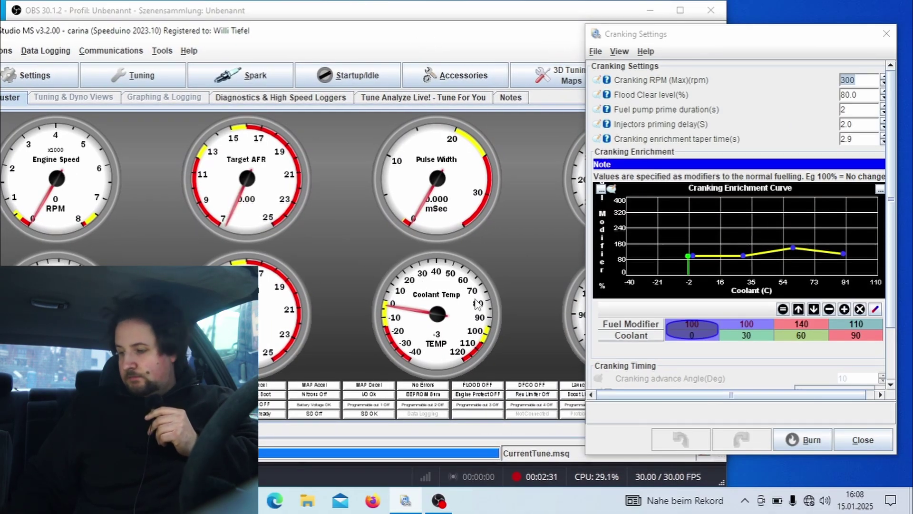
# Swap the dashboard's Coolant Temp gauge for the Throttle Position (throttleGauge) gauge
pyautogui.rightClick(452, 298)
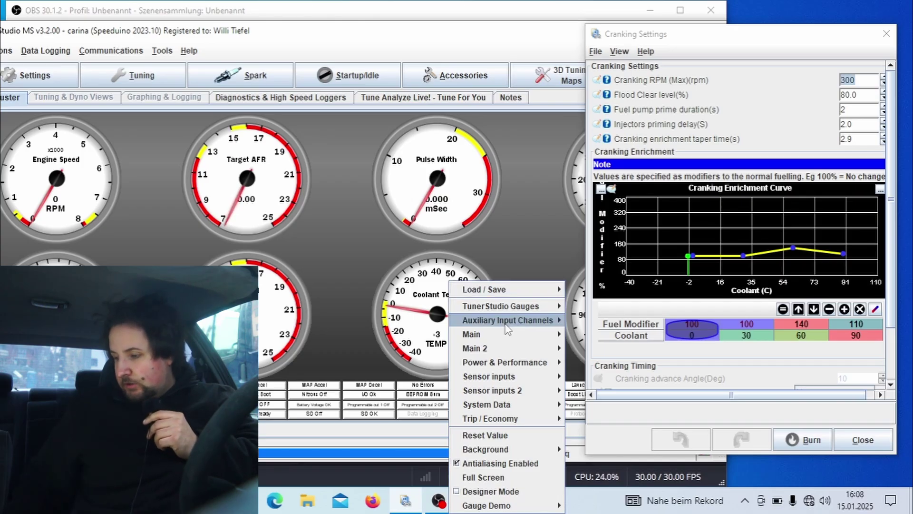
pyautogui.moveTo(518, 335)
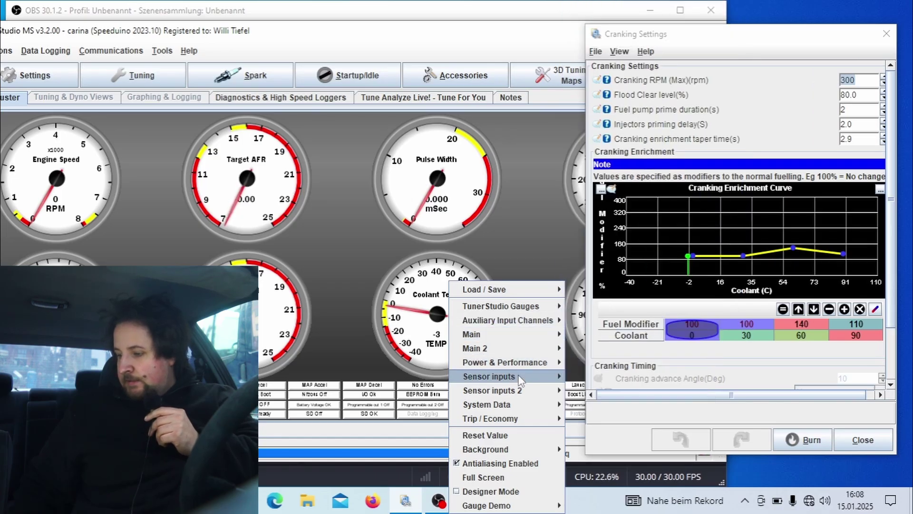
pyautogui.moveTo(518, 377)
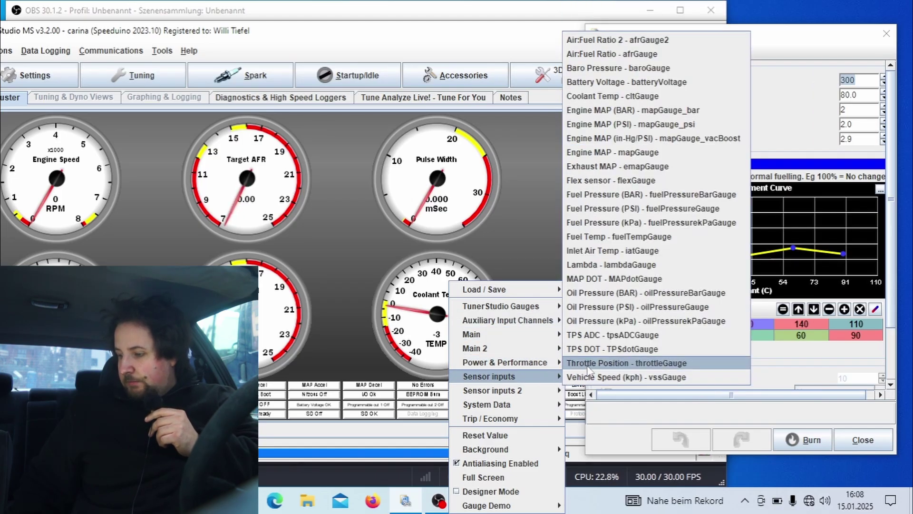
pyautogui.click(623, 364)
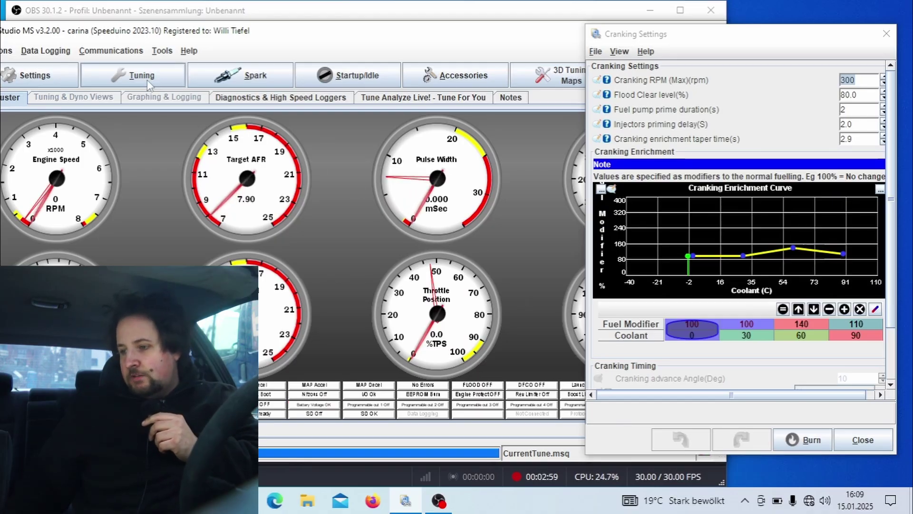
# Lower Trigger Setup Skip Revolutions from 3 to 1 and burn it to the controller
pyautogui.click(90, 76)
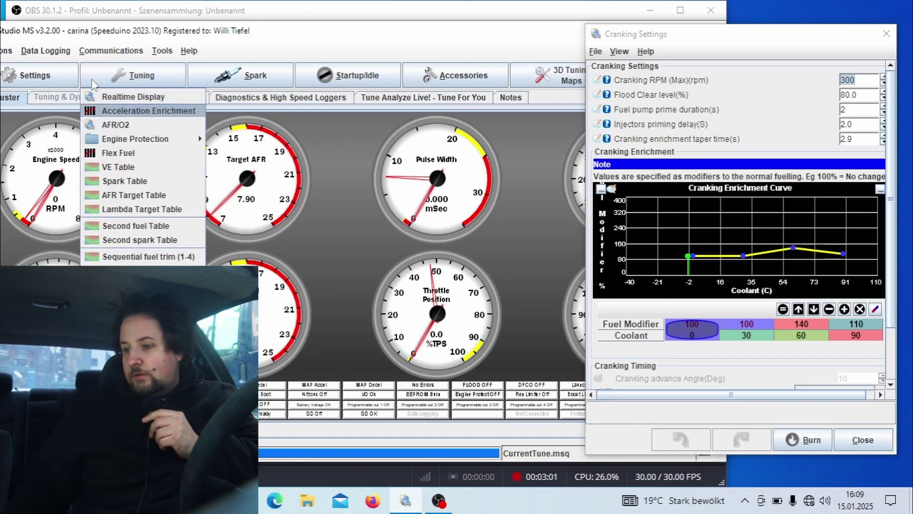
pyautogui.click(47, 78)
pyautogui.click(50, 126)
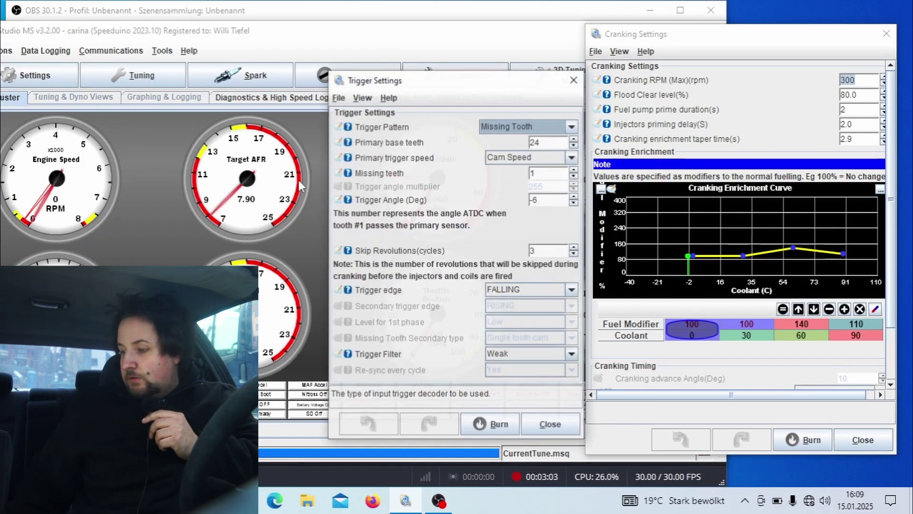
pyautogui.click(574, 253)
pyautogui.click(575, 253)
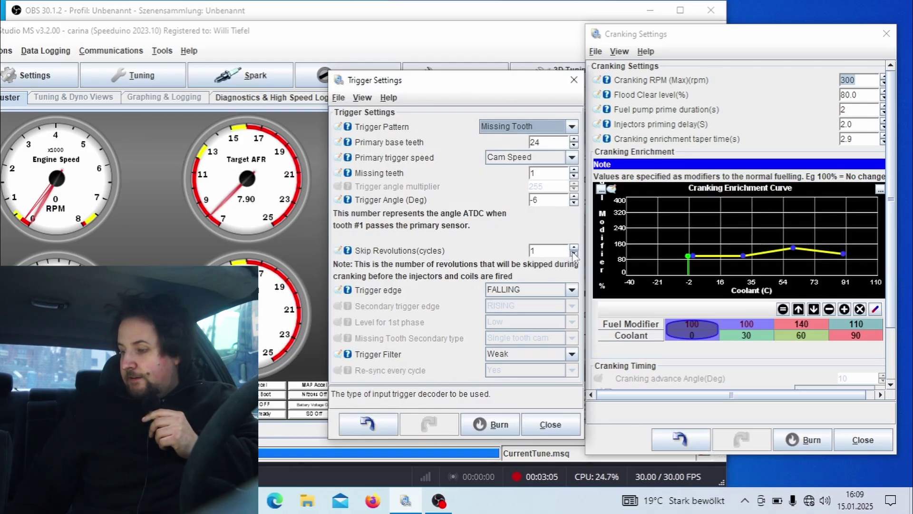
pyautogui.click(489, 423)
pyautogui.click(550, 425)
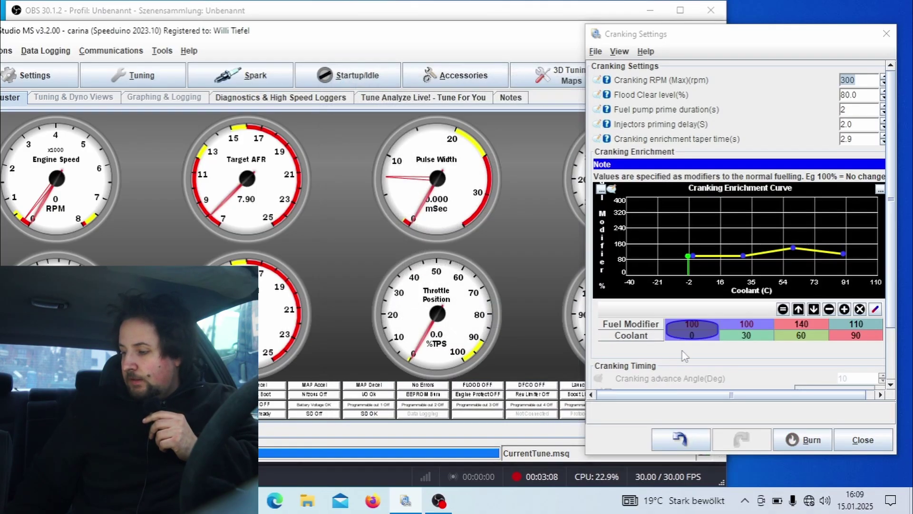
pyautogui.click(690, 326)
# Set the 0 °C cranking fuel modifier to 120% and burn it, then change it to 140%
pyautogui.write('120')
pyautogui.press('Return')
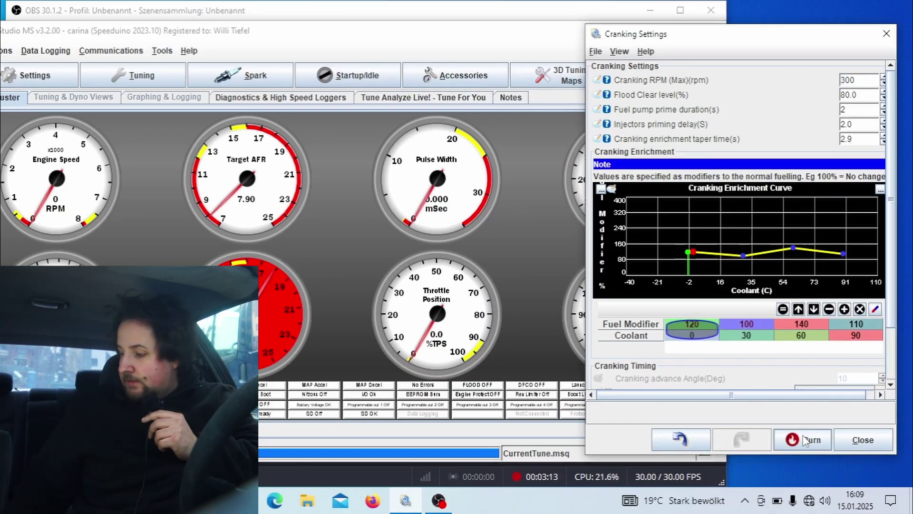
pyautogui.click(810, 439)
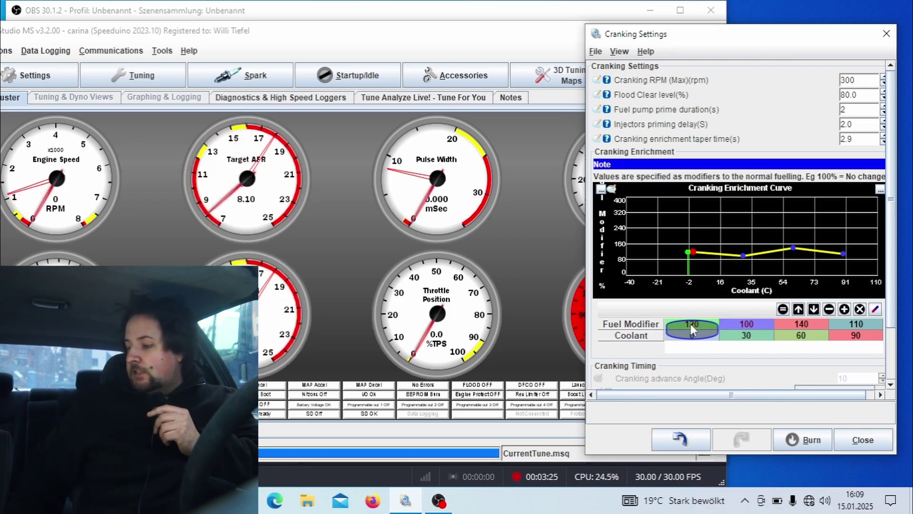
pyautogui.write('1')
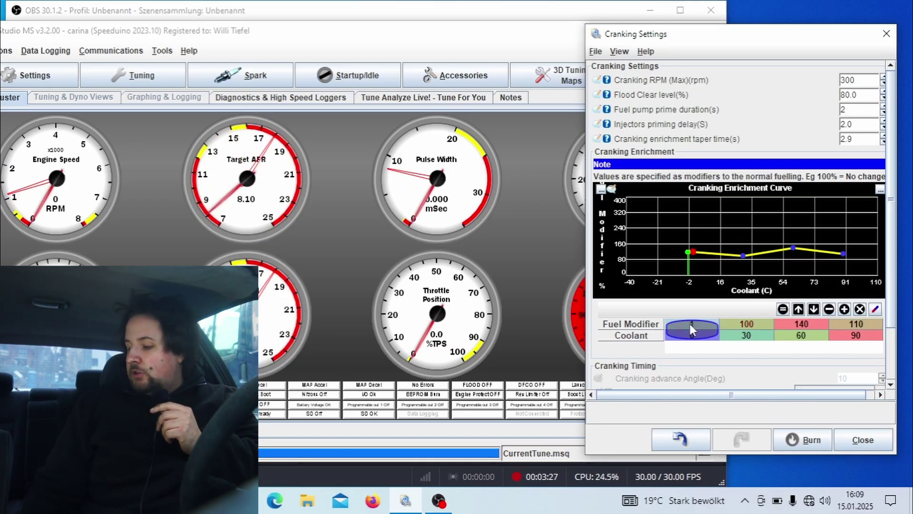
pyautogui.write('40')
pyautogui.press('Return')
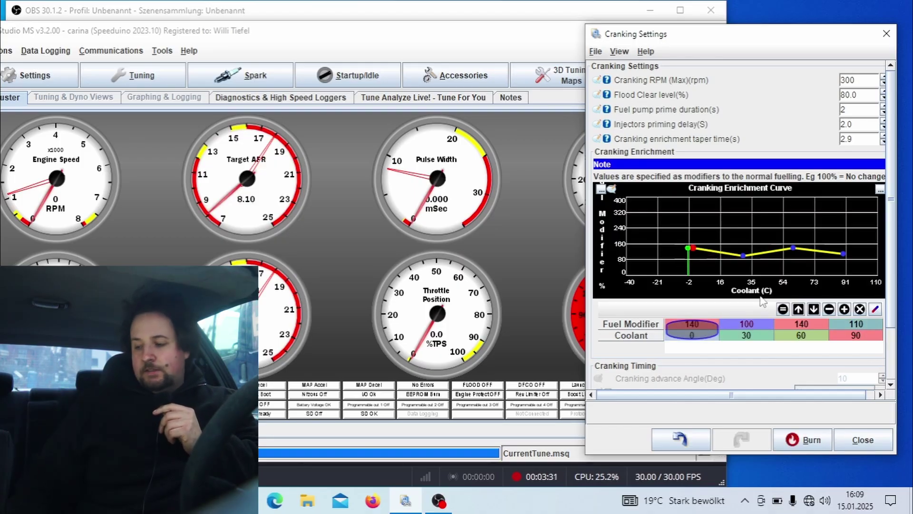
# Burn the 140% cranking enrichment at 0 °C to the controller
pyautogui.click(808, 439)
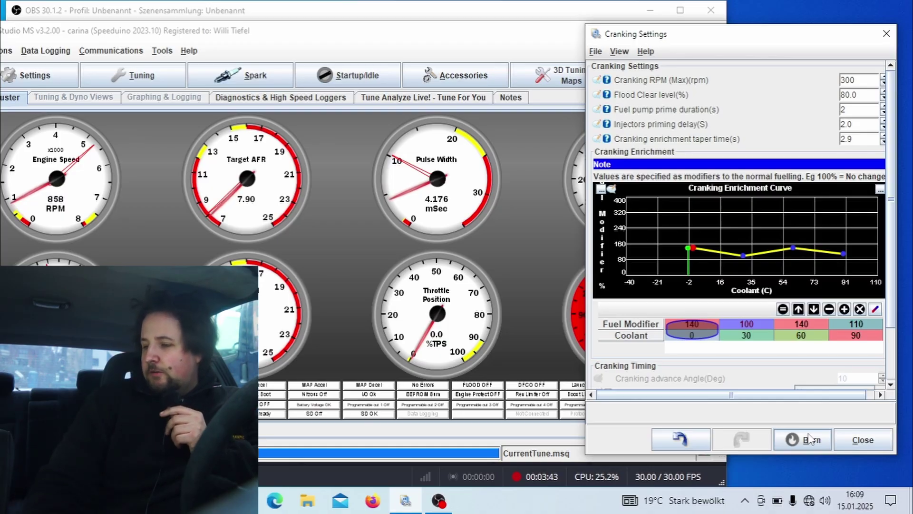
pyautogui.click(699, 333)
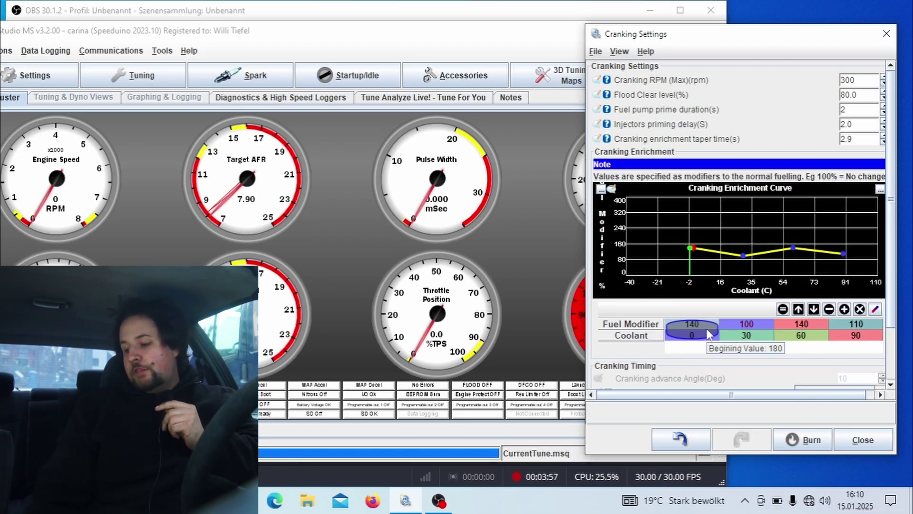
# Enter 160% in the 0 °C cranking fuel modifier cell and burn it to the controller
pyautogui.write('1')
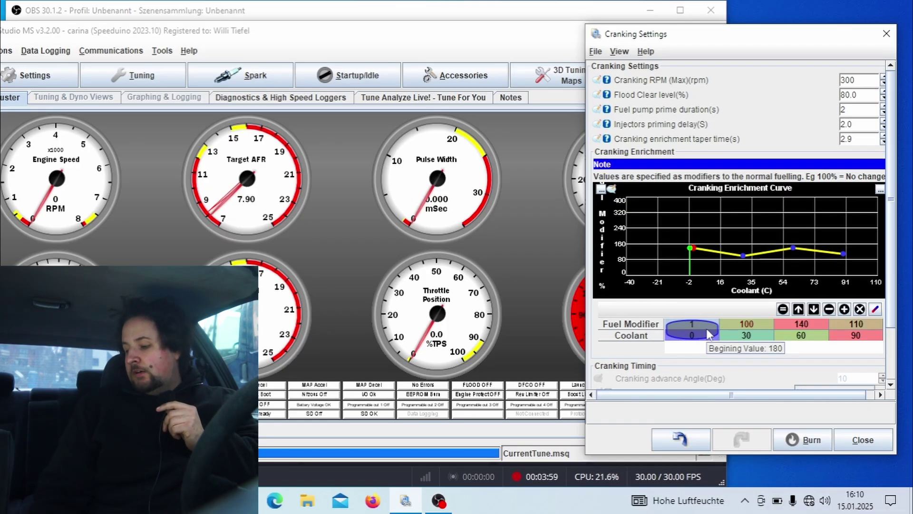
pyautogui.write('60')
pyautogui.press('Return')
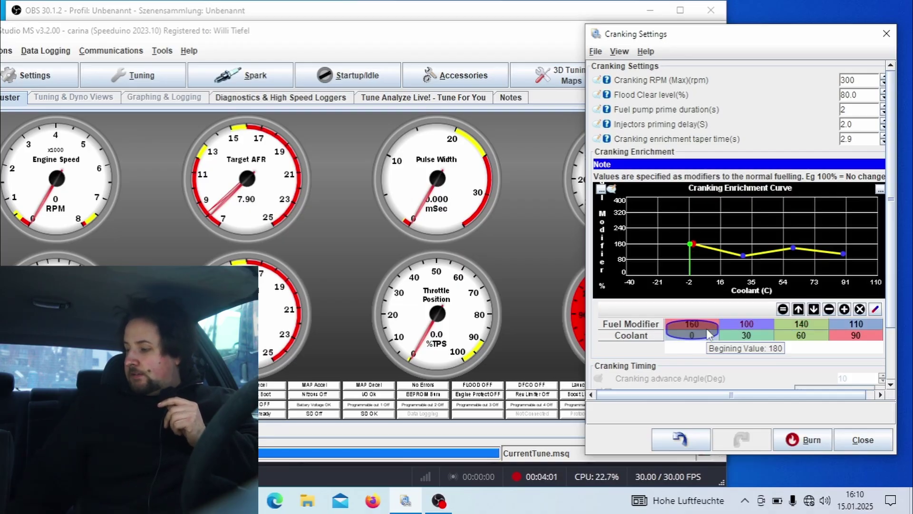
pyautogui.click(811, 447)
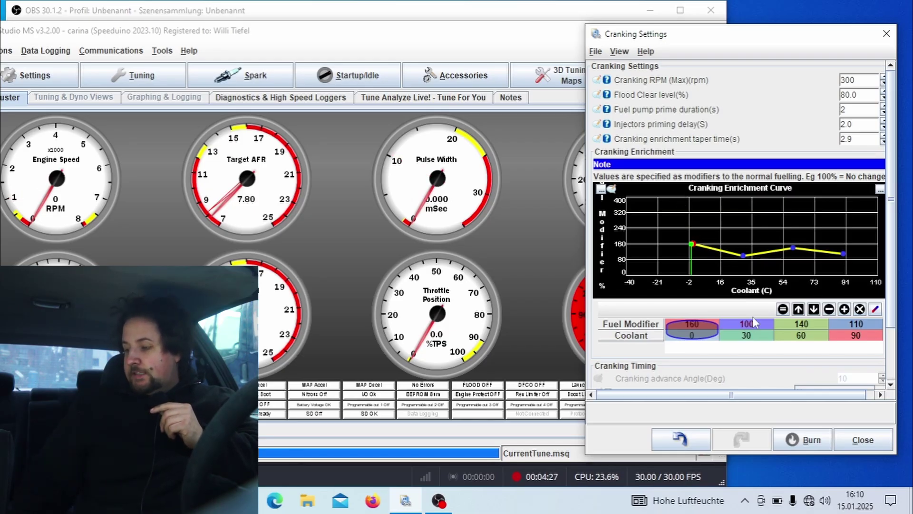
# Set cranking fuel modifiers to 180% at 0 °C and 160% at 30 °C, then burn to the ECU
pyautogui.click(713, 328)
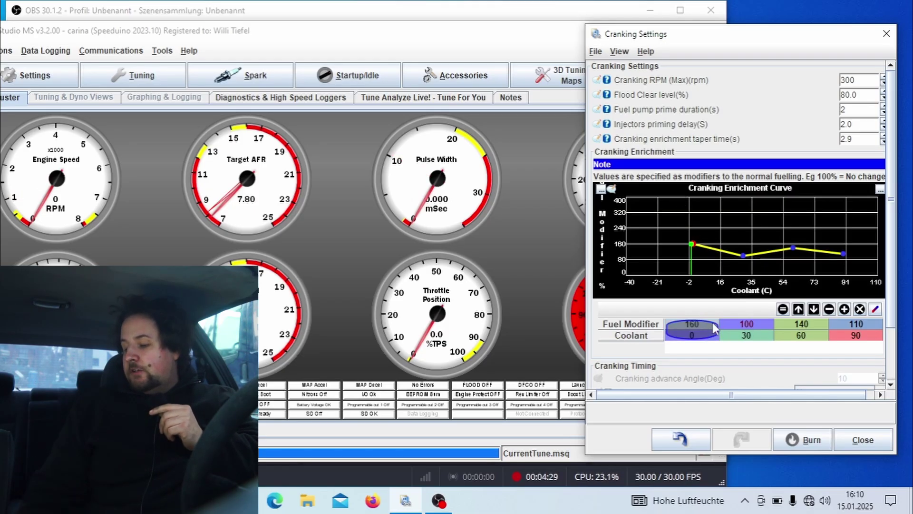
pyautogui.write('1')
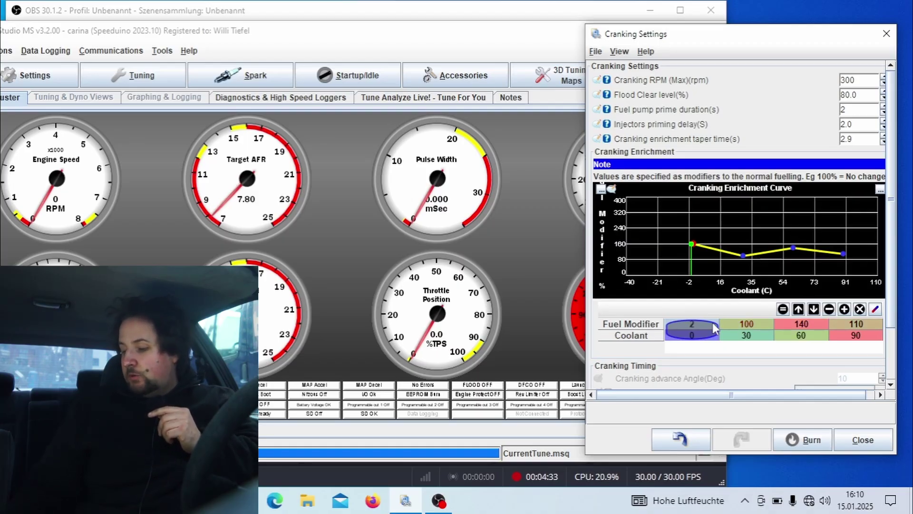
pyautogui.write('00')
pyautogui.press('Return')
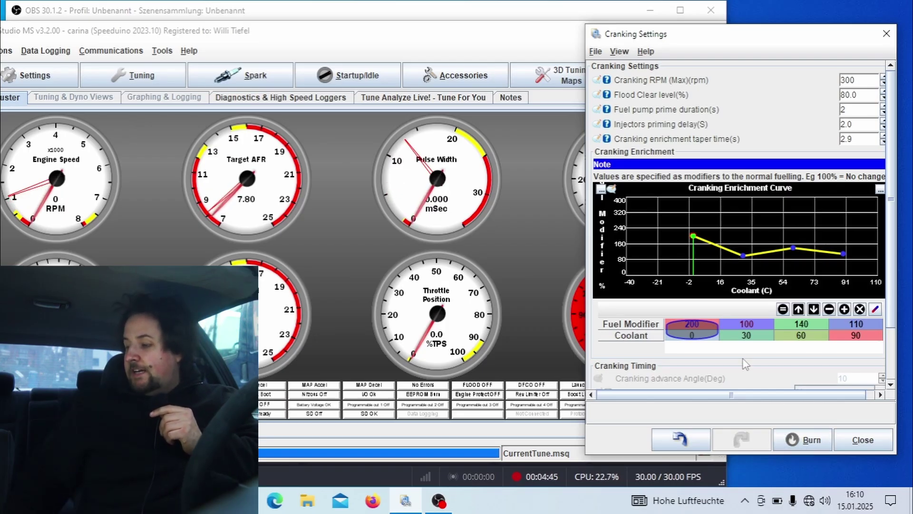
pyautogui.click(707, 332)
pyautogui.write('1')
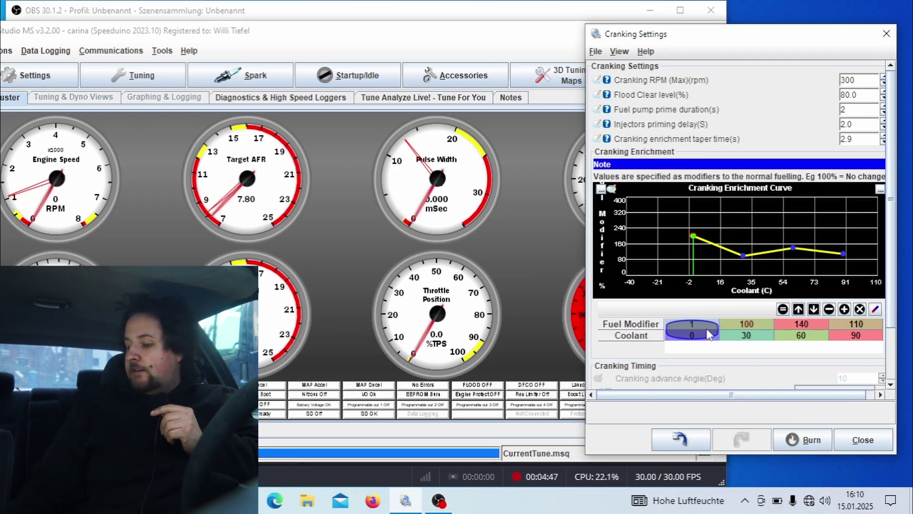
pyautogui.write('80')
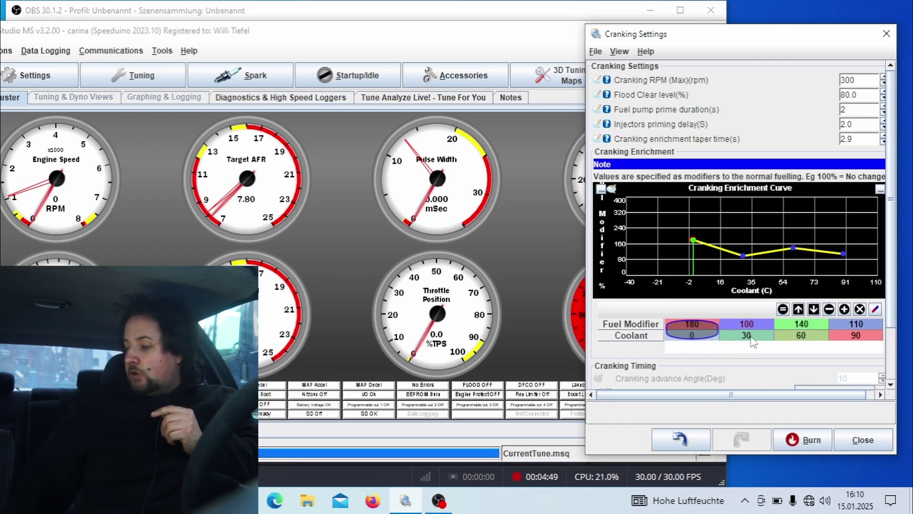
pyautogui.click(751, 336)
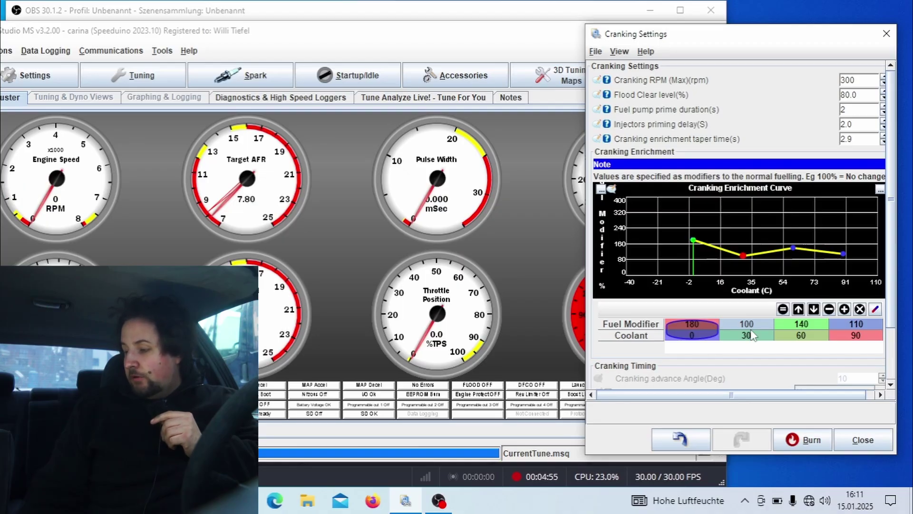
pyautogui.write('160')
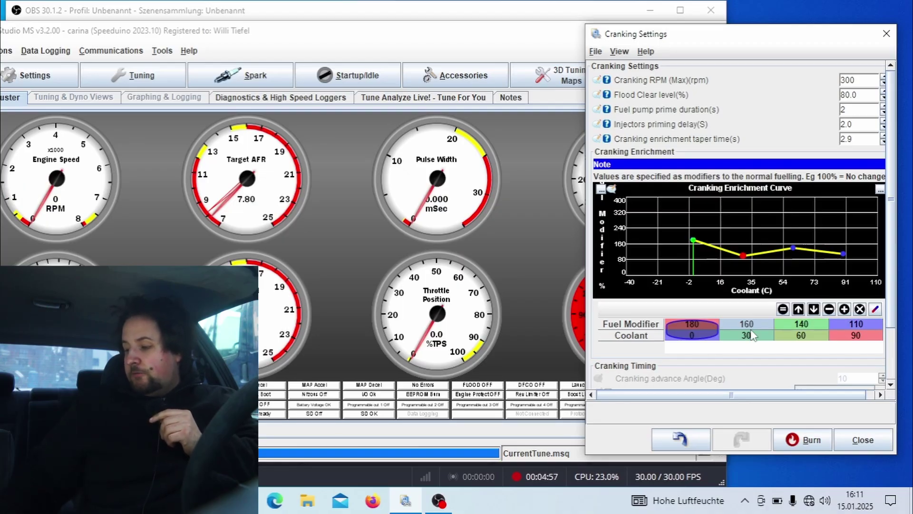
pyautogui.click(808, 440)
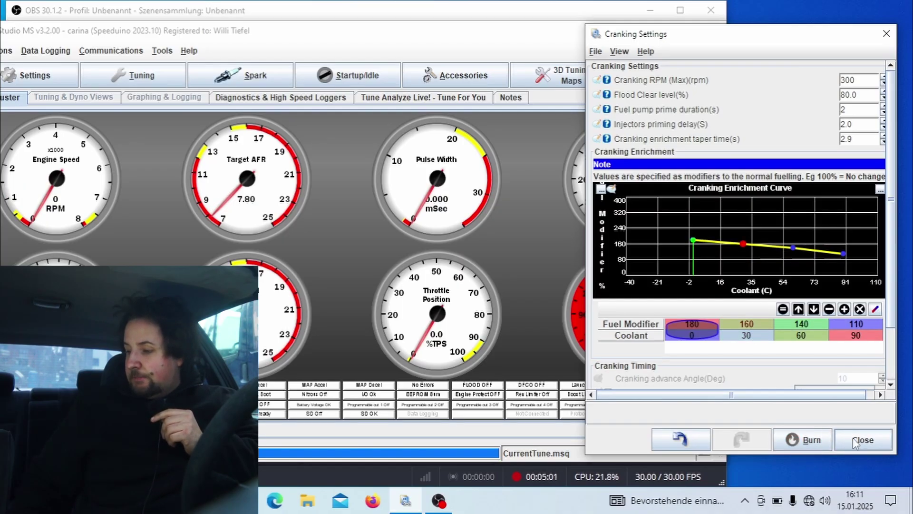
# Open Afterstart Enrichment and burn a test value of 0% at 15 °C
pyautogui.click(862, 440)
pyautogui.click(338, 85)
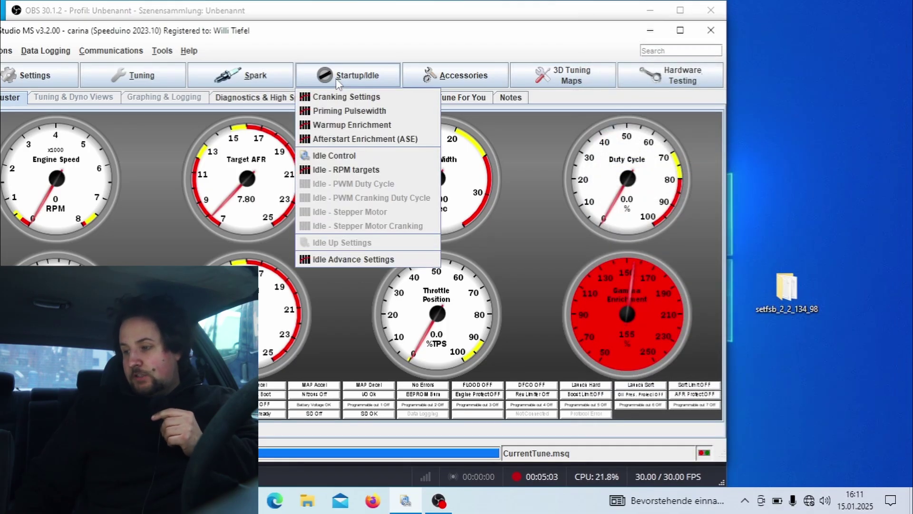
pyautogui.click(355, 139)
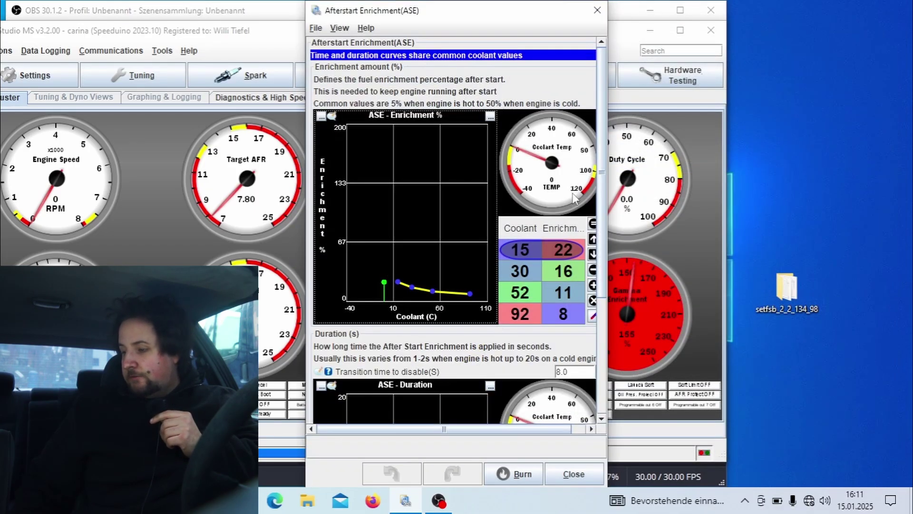
pyautogui.write('0')
pyautogui.press('Return')
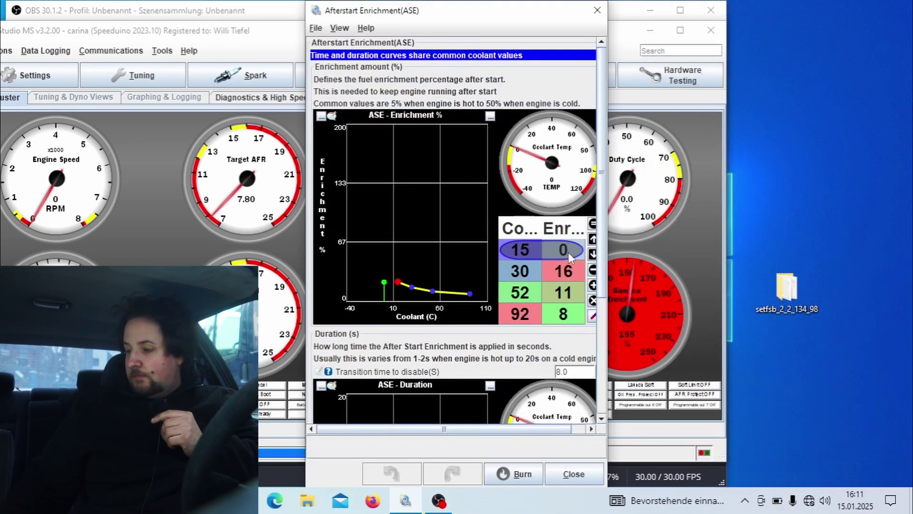
pyautogui.click(520, 475)
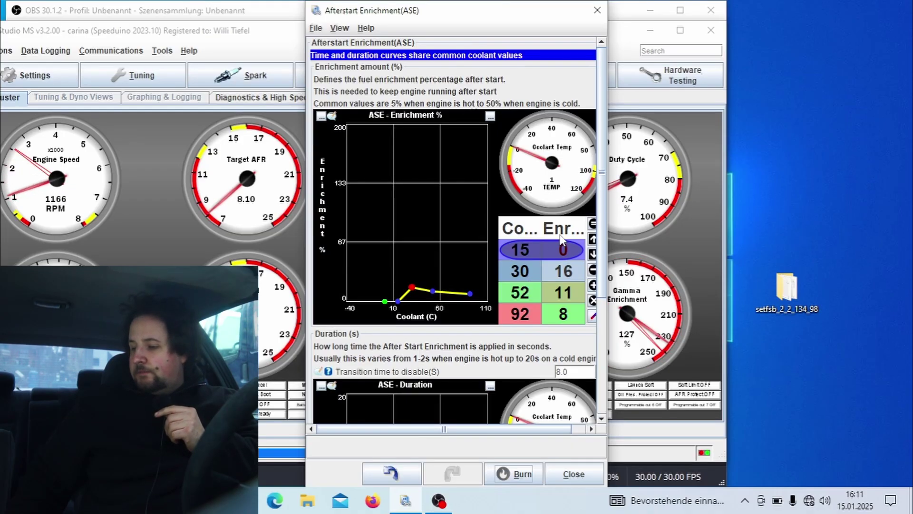
# Restore 22% afterstart enrichment at 15 °C, burn it, and review the ASE duration curve
pyautogui.write('22')
pyautogui.press('Return')
pyautogui.scroll(-3, 452, 238)
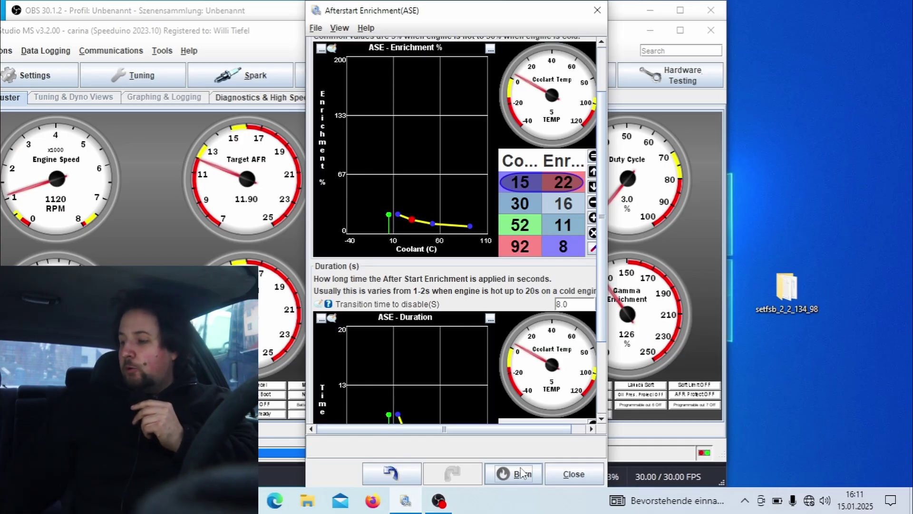
pyautogui.click(522, 473)
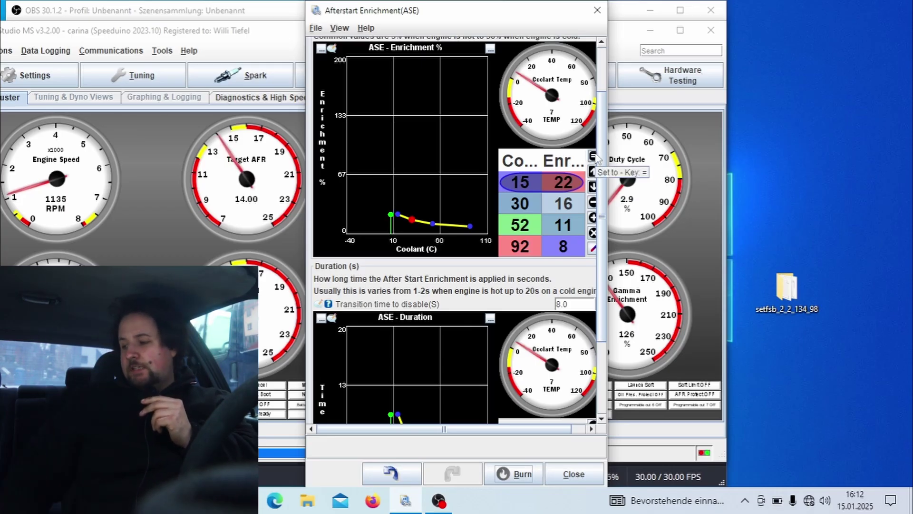
pyautogui.moveTo(602, 207); pyautogui.dragTo(603, 281)
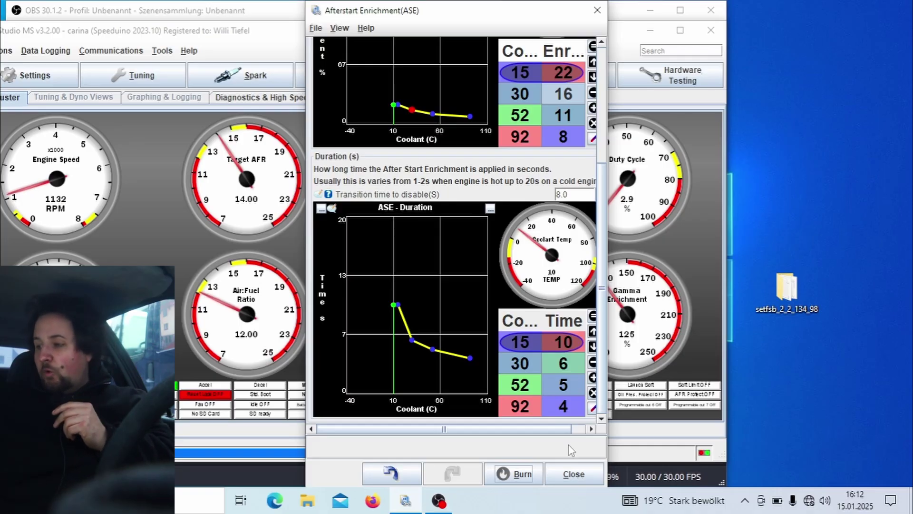
pyautogui.click(598, 10)
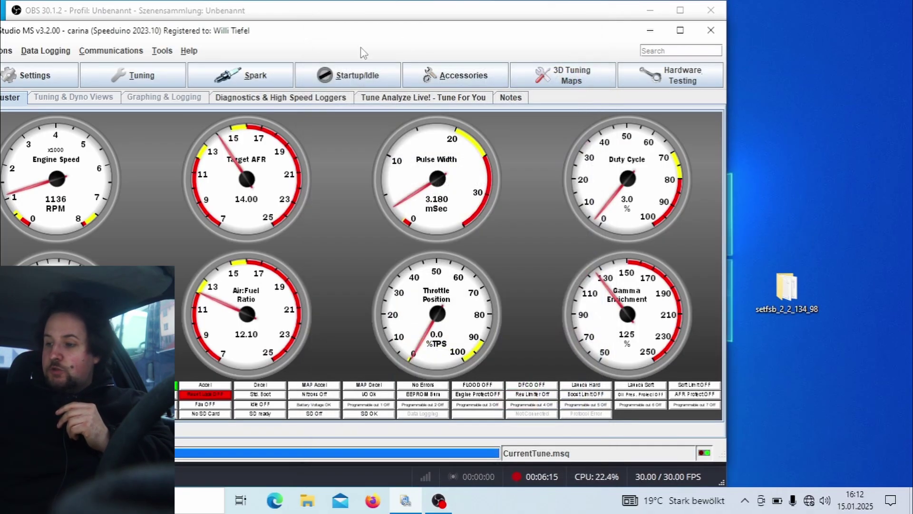
pyautogui.click(278, 76)
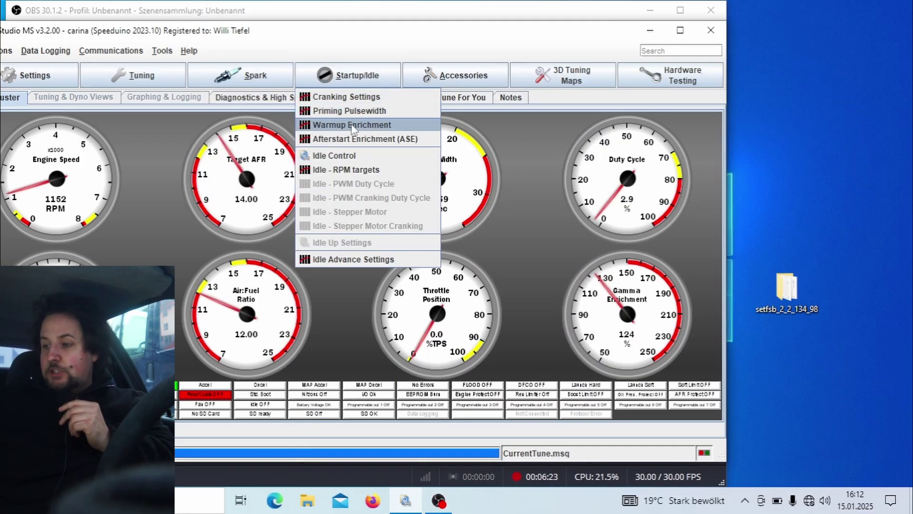
pyautogui.click(352, 126)
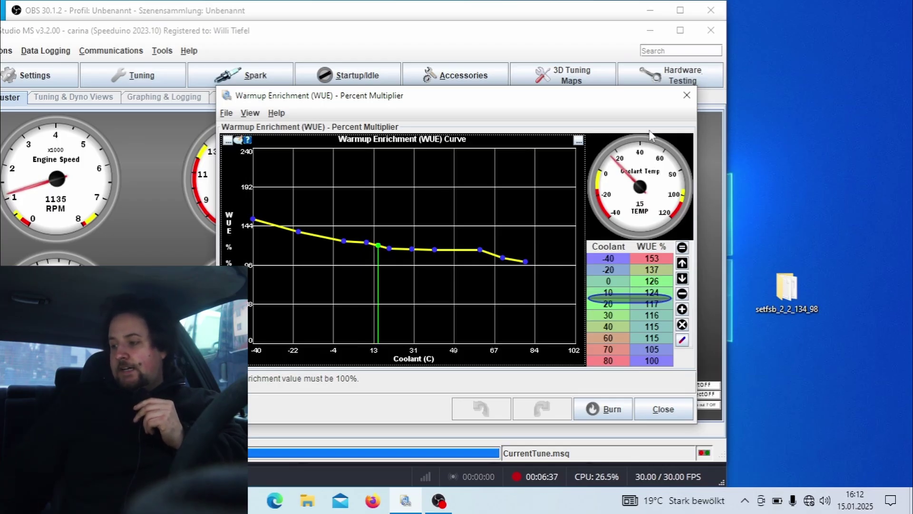
pyautogui.click(687, 95)
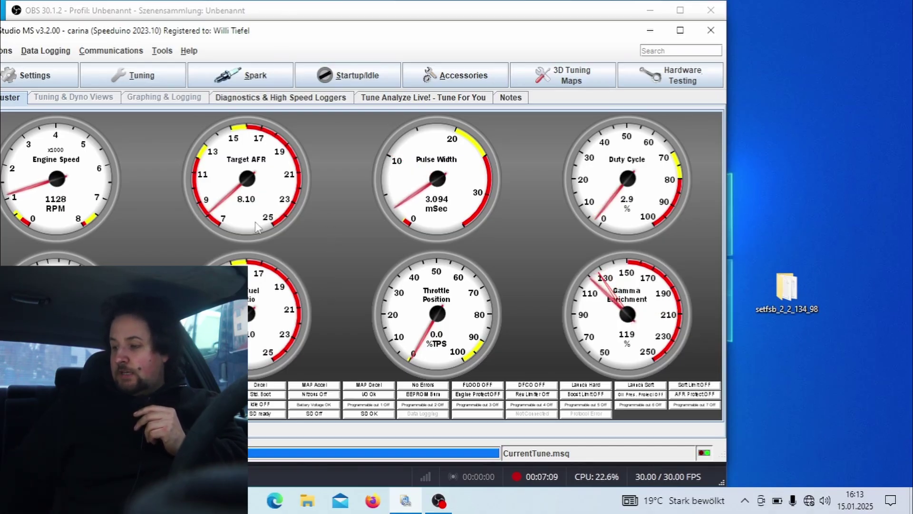
# After browsing the Startup/Idle and Tuning menus, open Settings > Trigger Setup showing the Missing Tooth 24-1 pattern
pyautogui.click(348, 75)
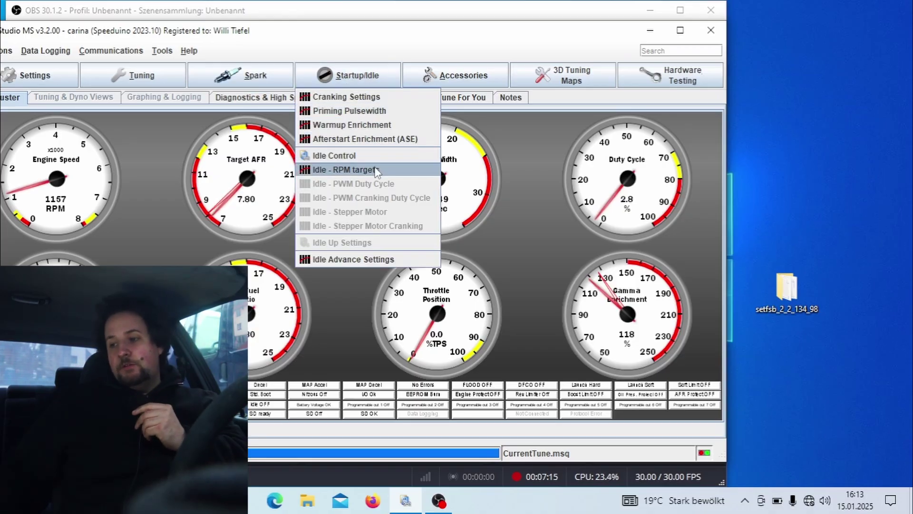
pyautogui.click(109, 84)
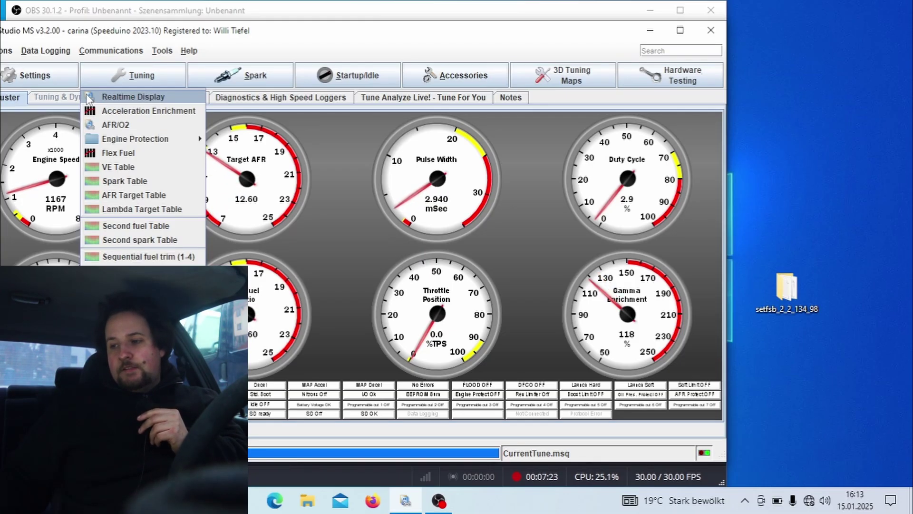
pyautogui.click(42, 77)
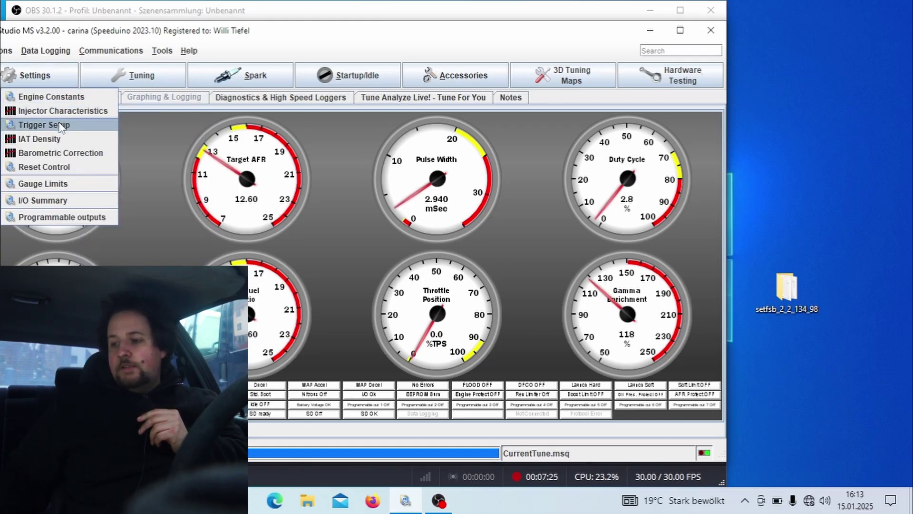
pyautogui.click(61, 125)
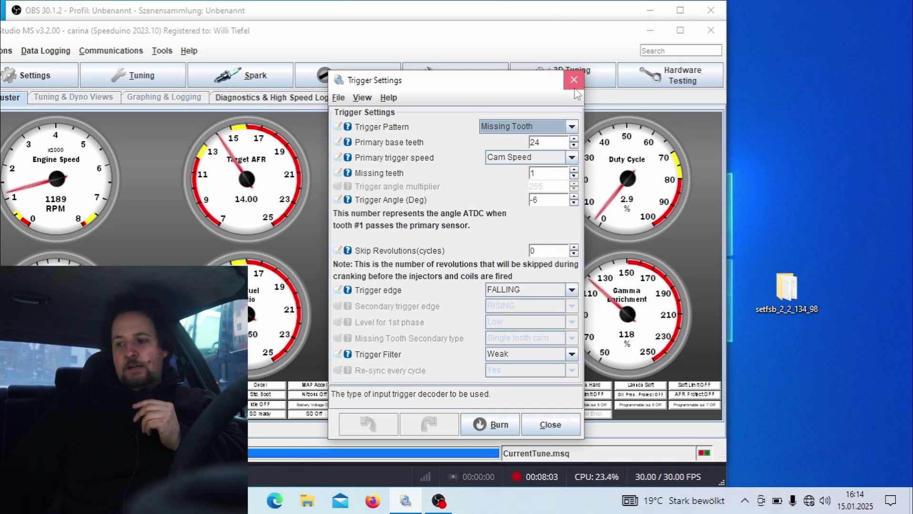
# Close the Trigger Settings dialog to return to the Gauge Cluster
pyautogui.click(575, 85)
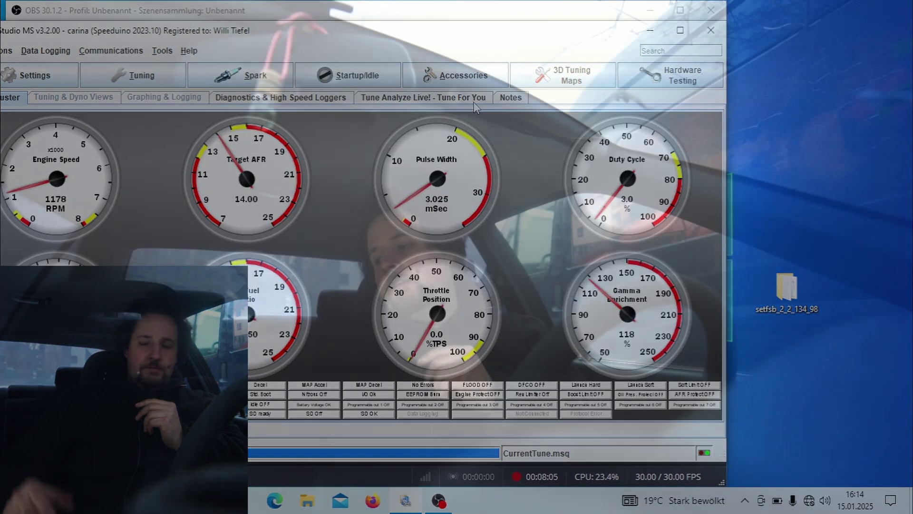